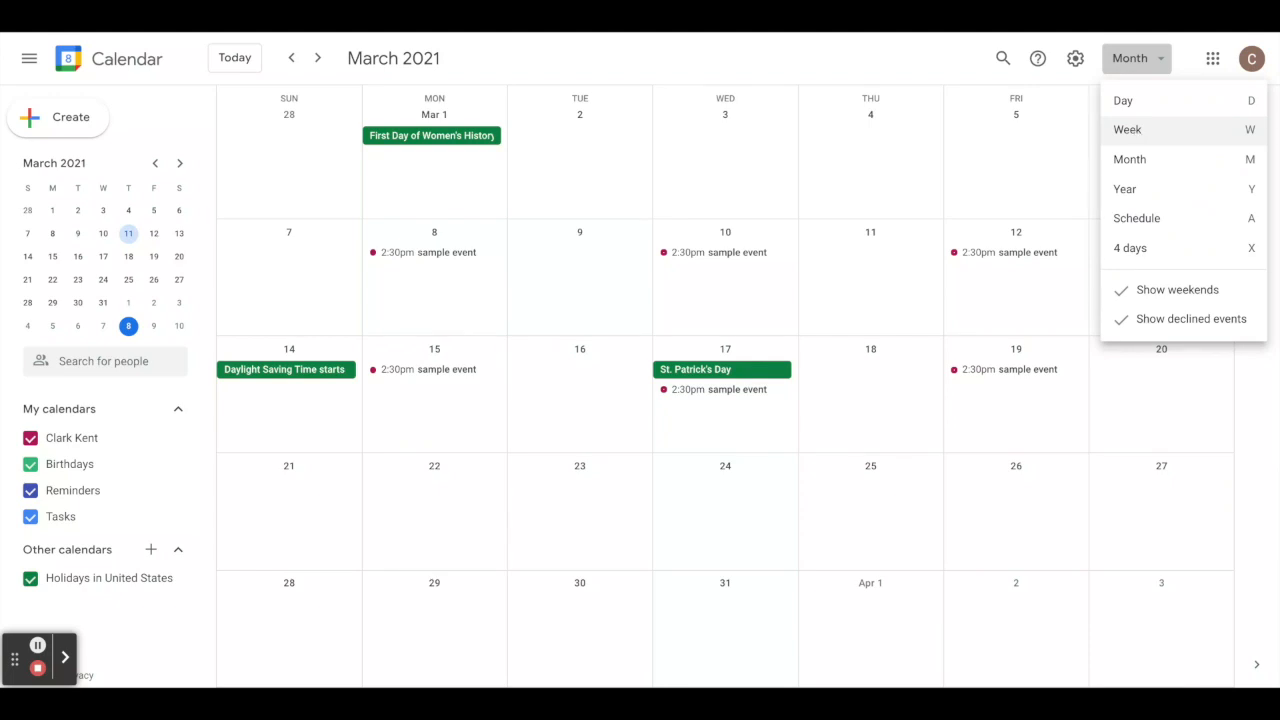
Switch the calendar to Week view, showing March 7–13, 2021.
left_click(1127, 129)
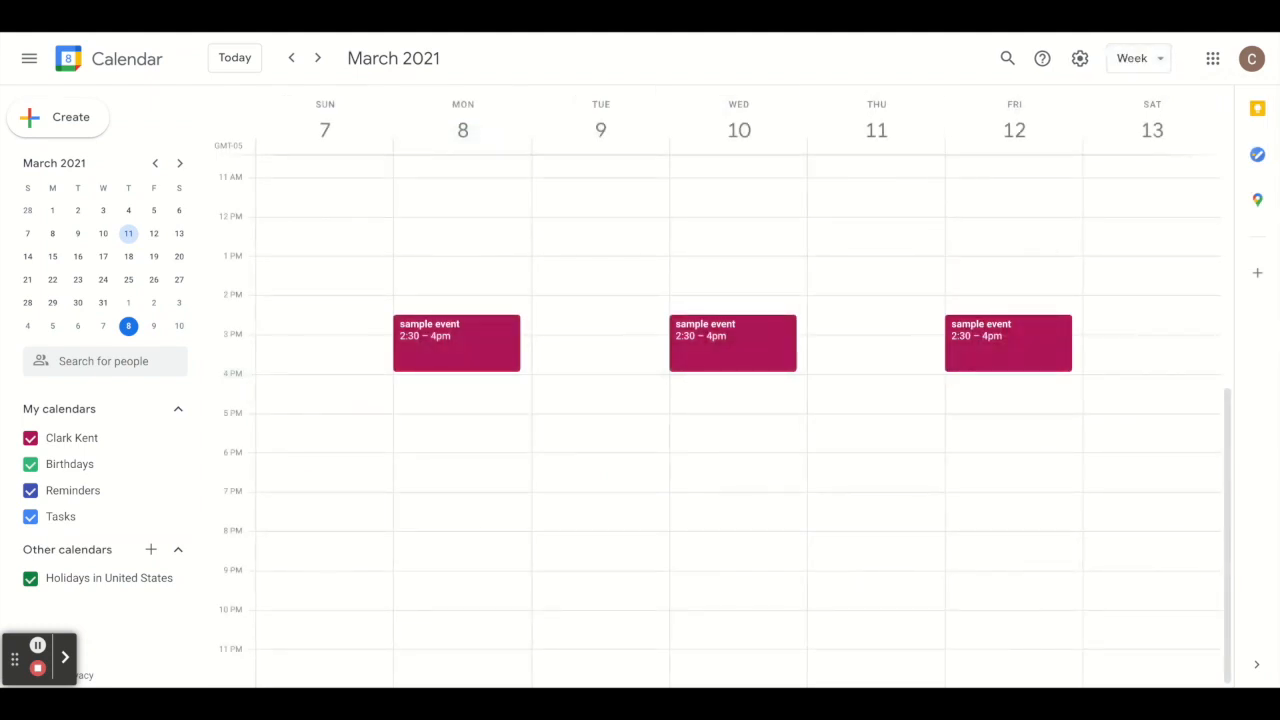
scroll(889, 287, "up", 1)
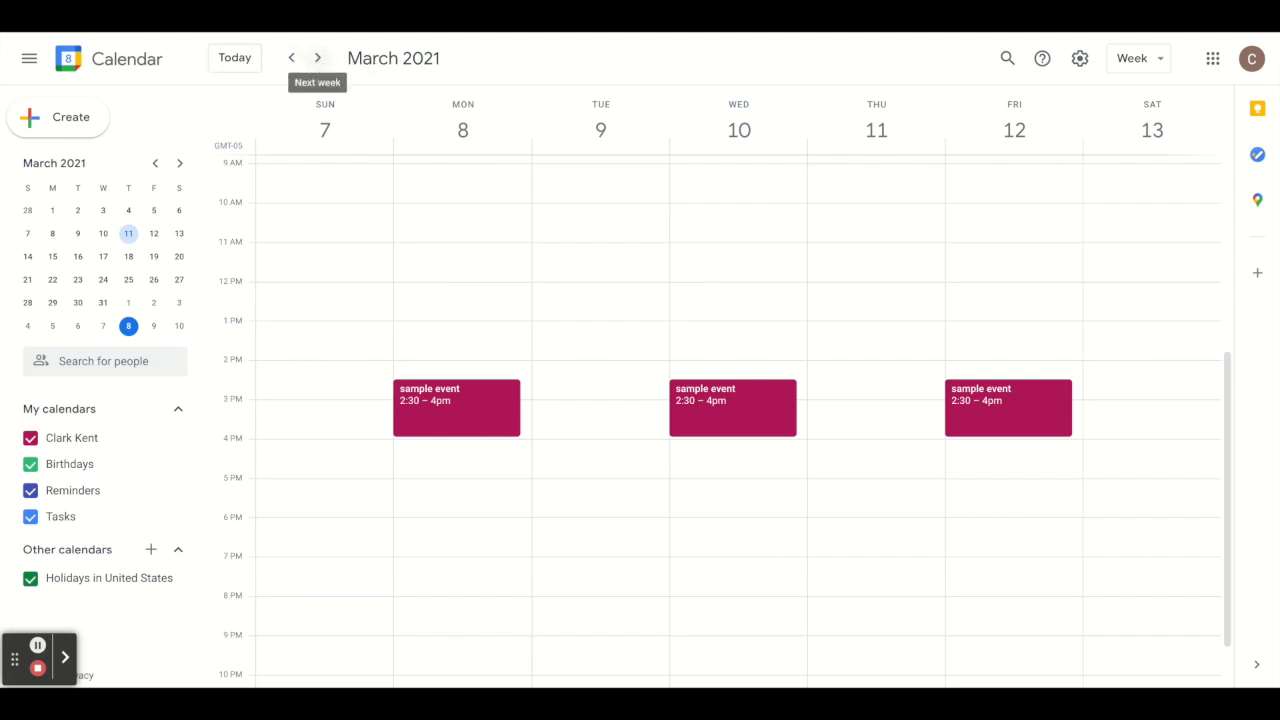
left_click(317, 57)
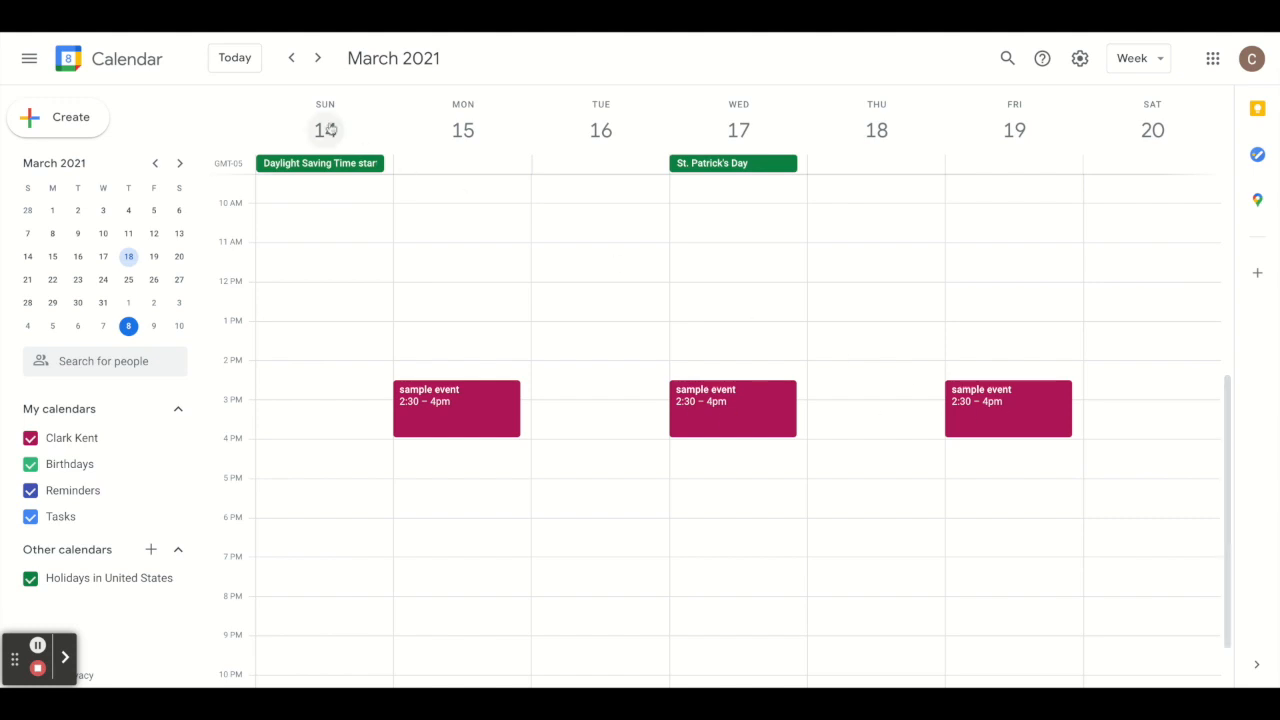
left_click(291, 58)
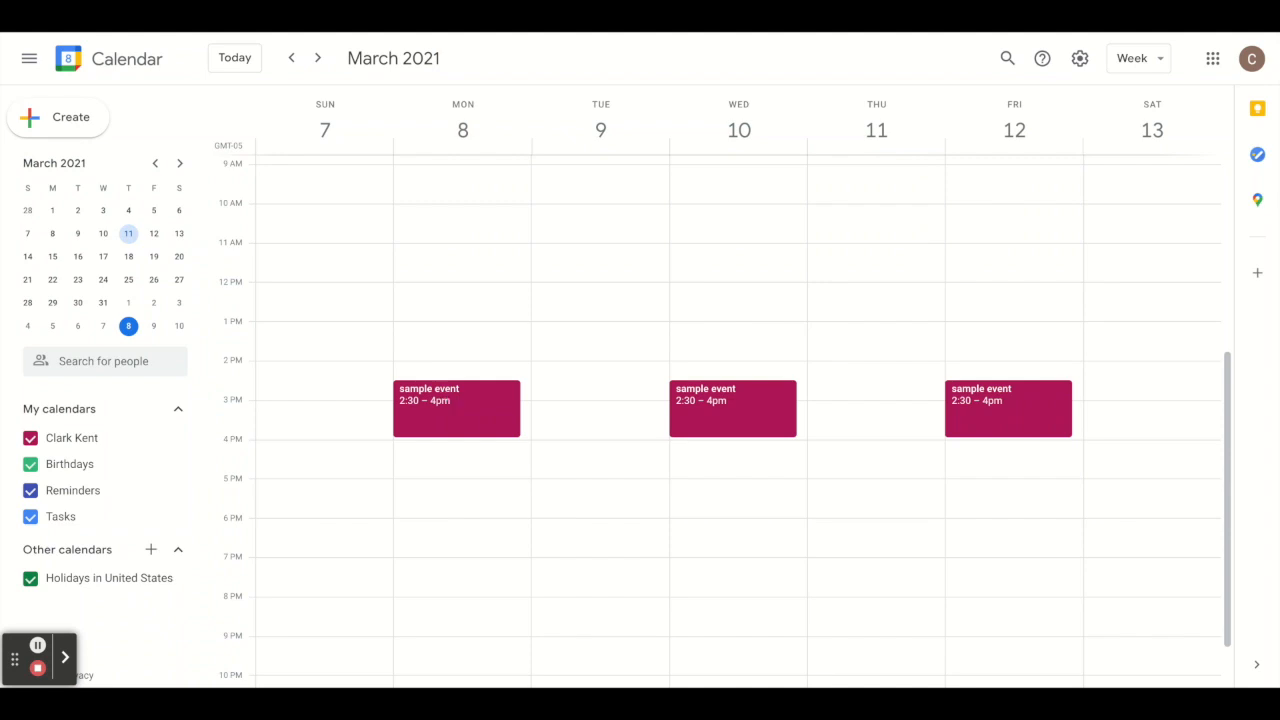
left_click(456, 408)
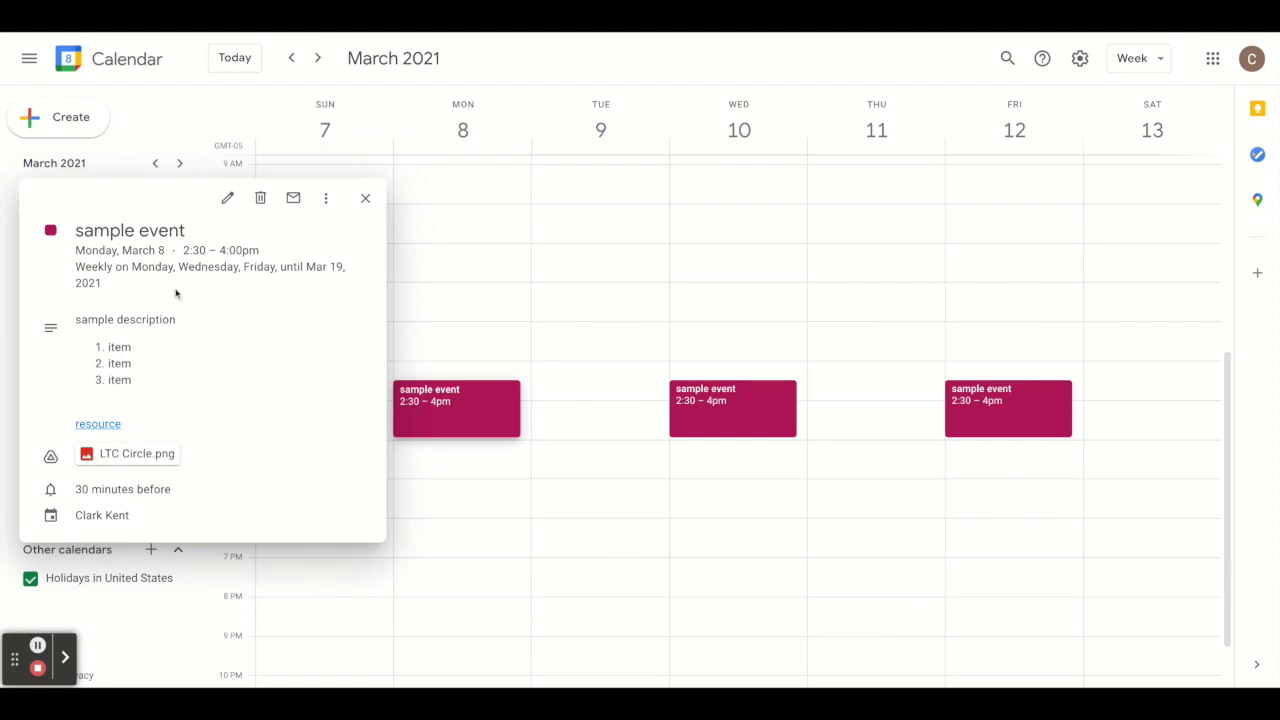
Open Monday's recurring sample event in the full editing page.
left_click(227, 200)
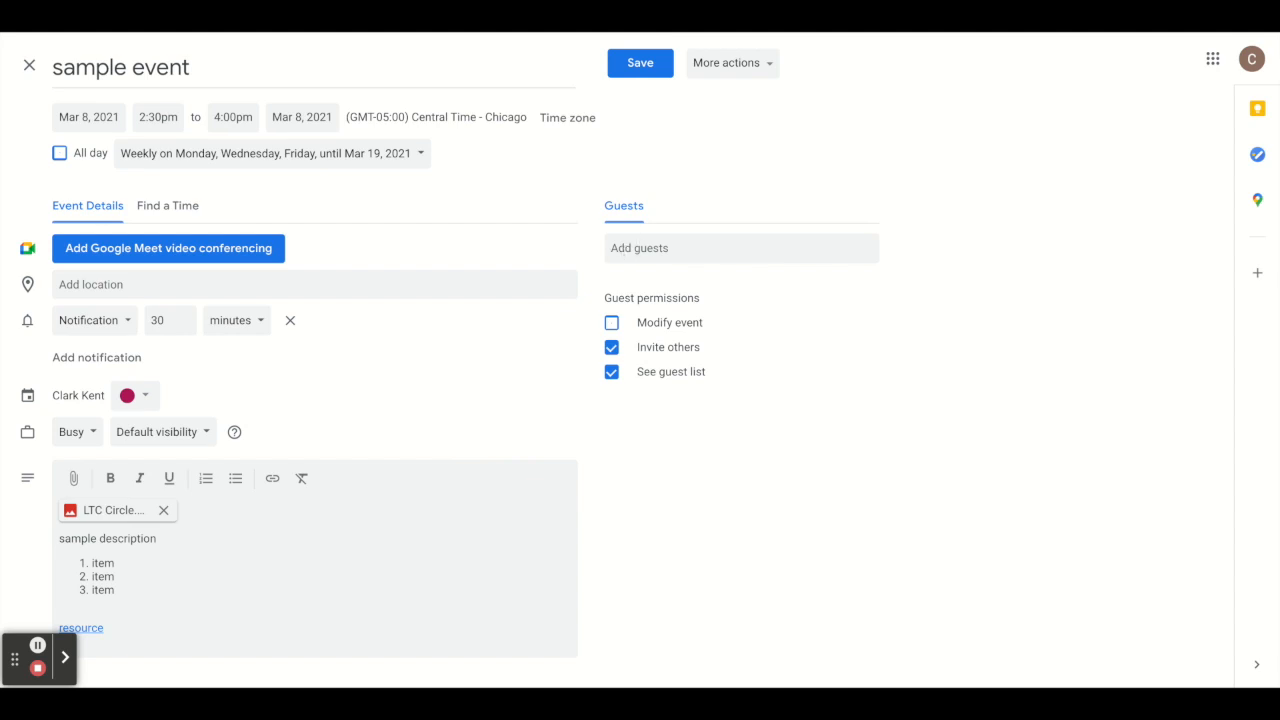
Add a guest to the sample event by entering their e-mail address.
left_click(626, 250)
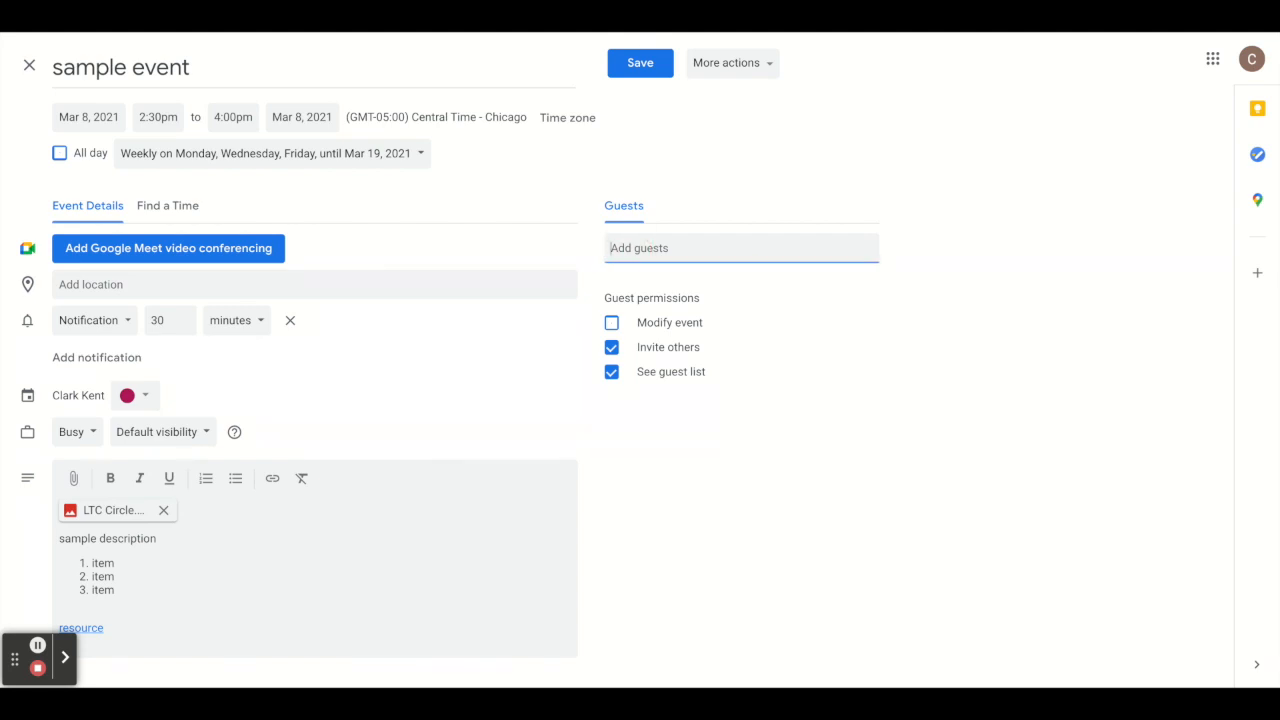
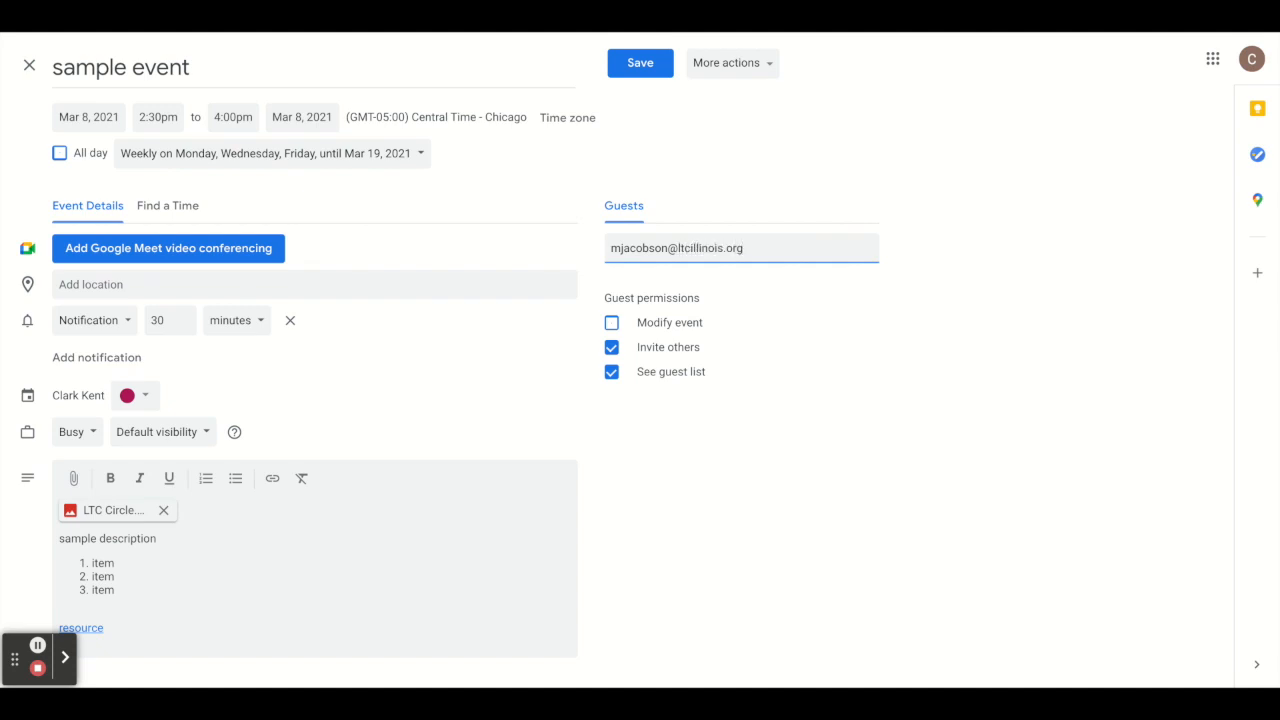
key("Return")
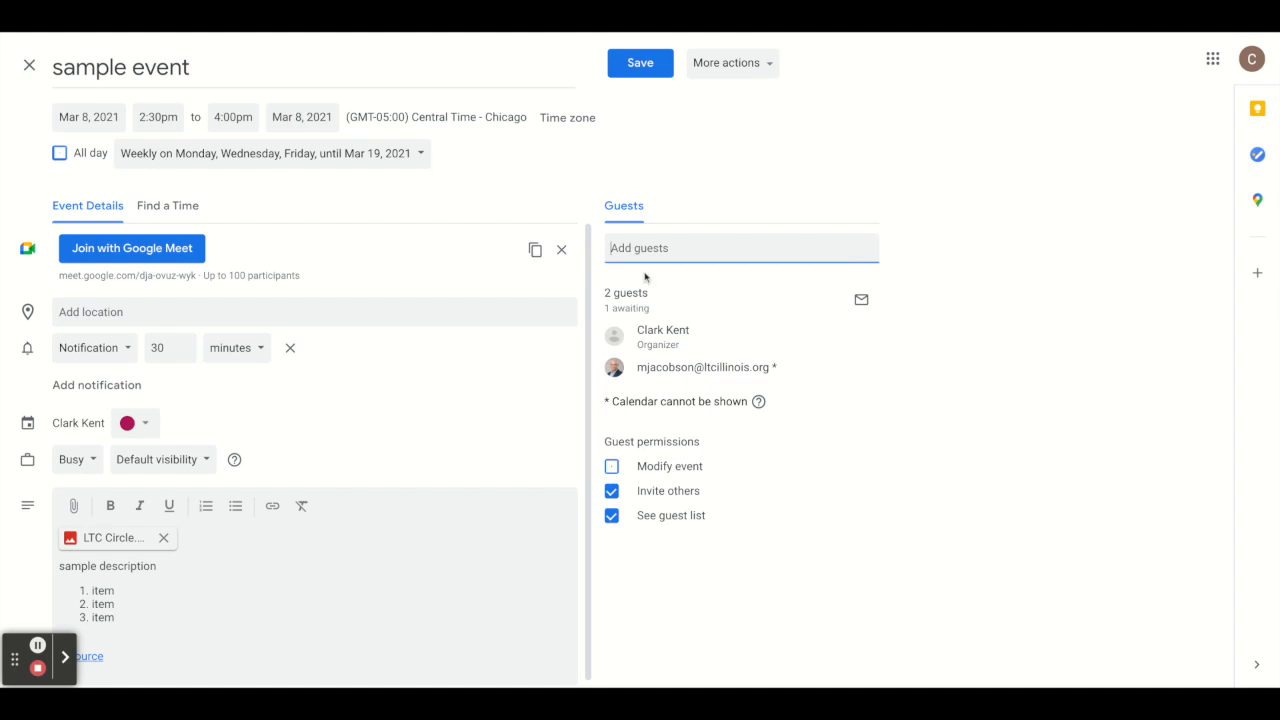
mouse_move(614, 372)
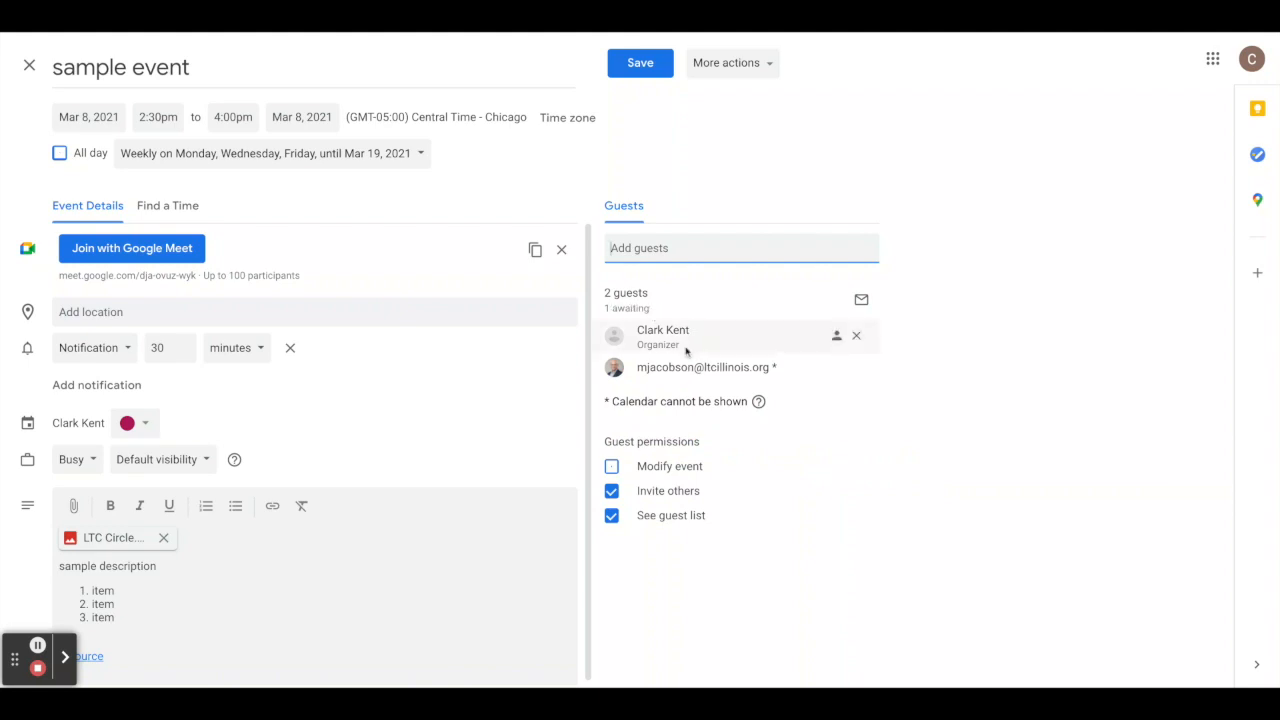
mouse_move(636, 339)
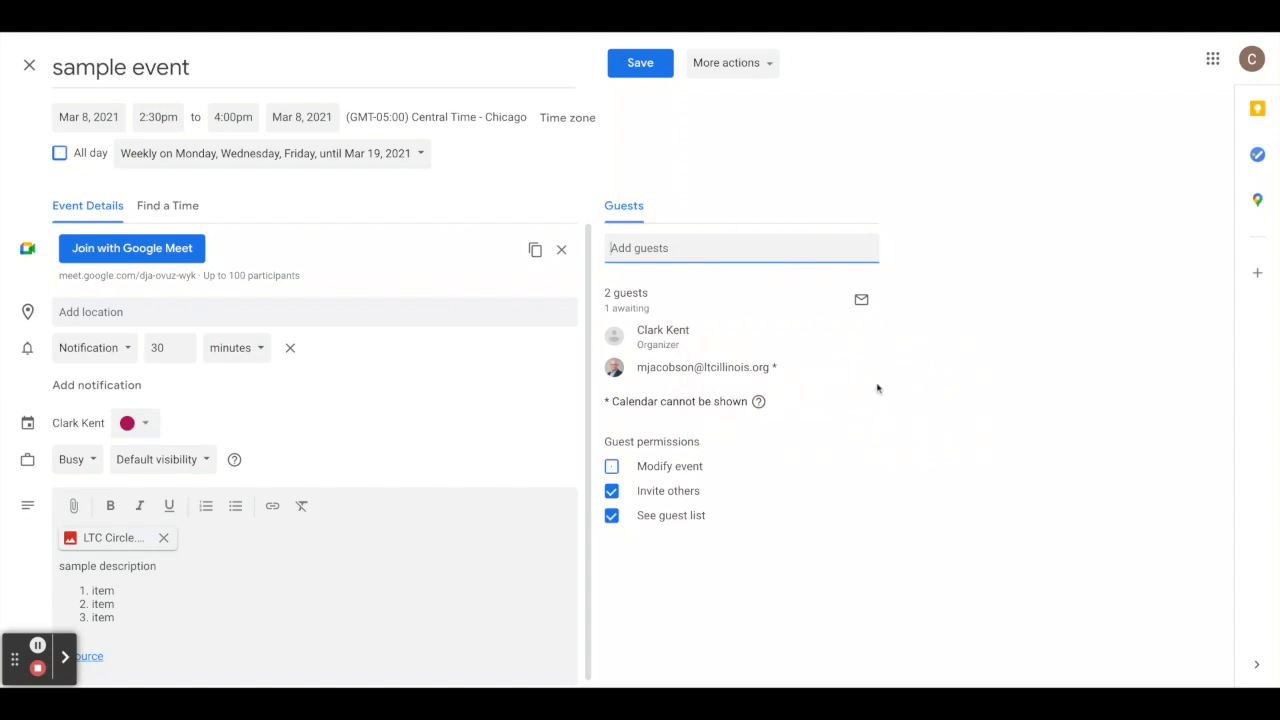
mouse_move(802, 378)
mouse_move(728, 370)
Let guests modify the event and see the guest list but not invite others, then save.
left_click(611, 490)
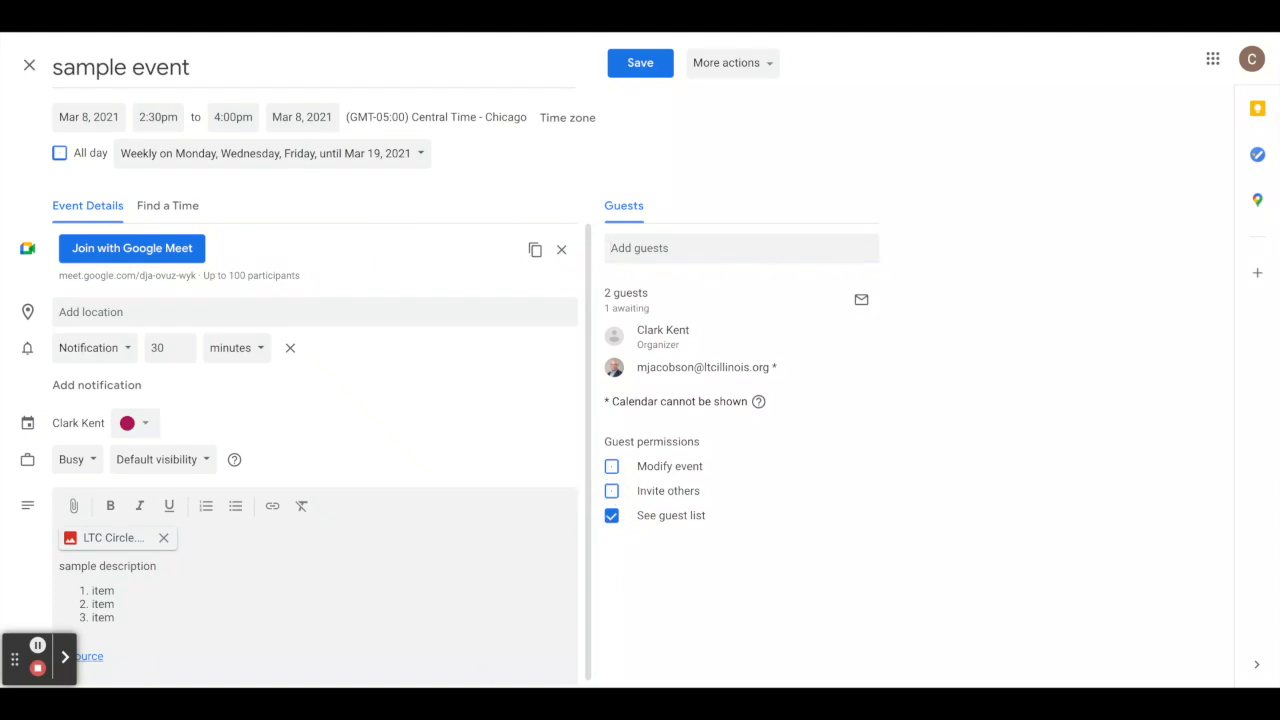
left_click(611, 490)
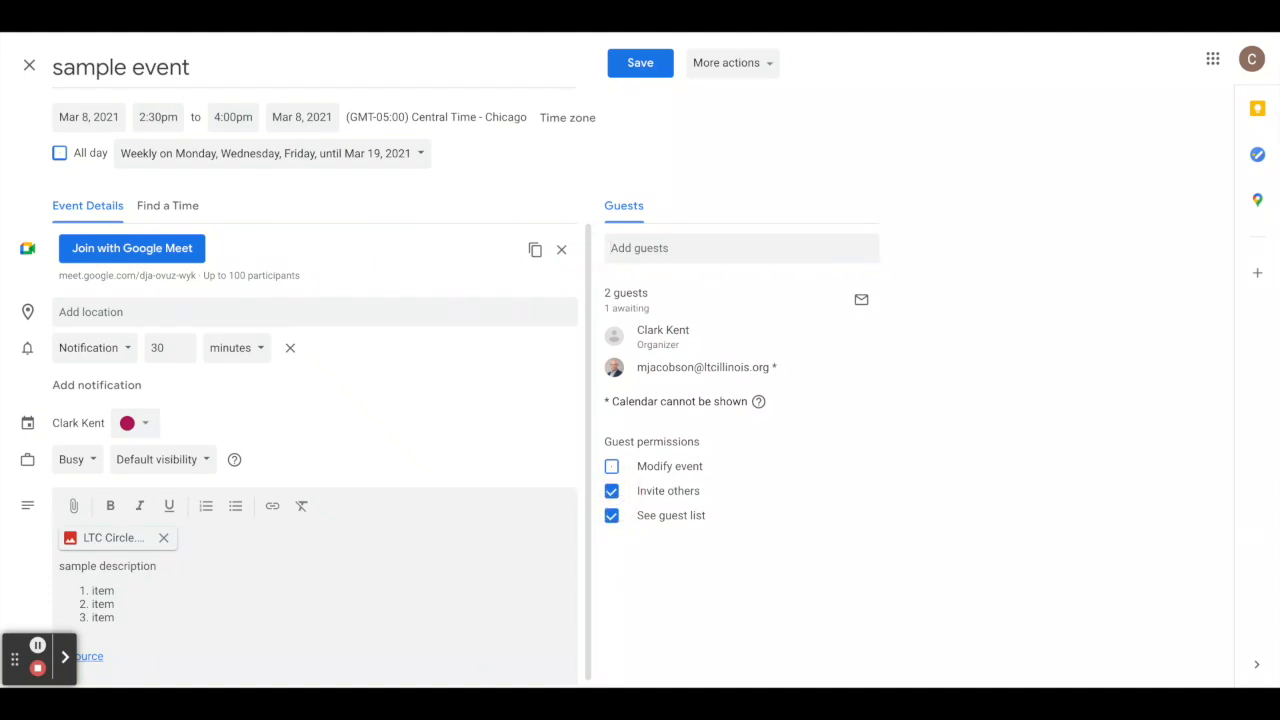
left_click(611, 515)
left_click(612, 516)
left_click(611, 491)
left_click(612, 468)
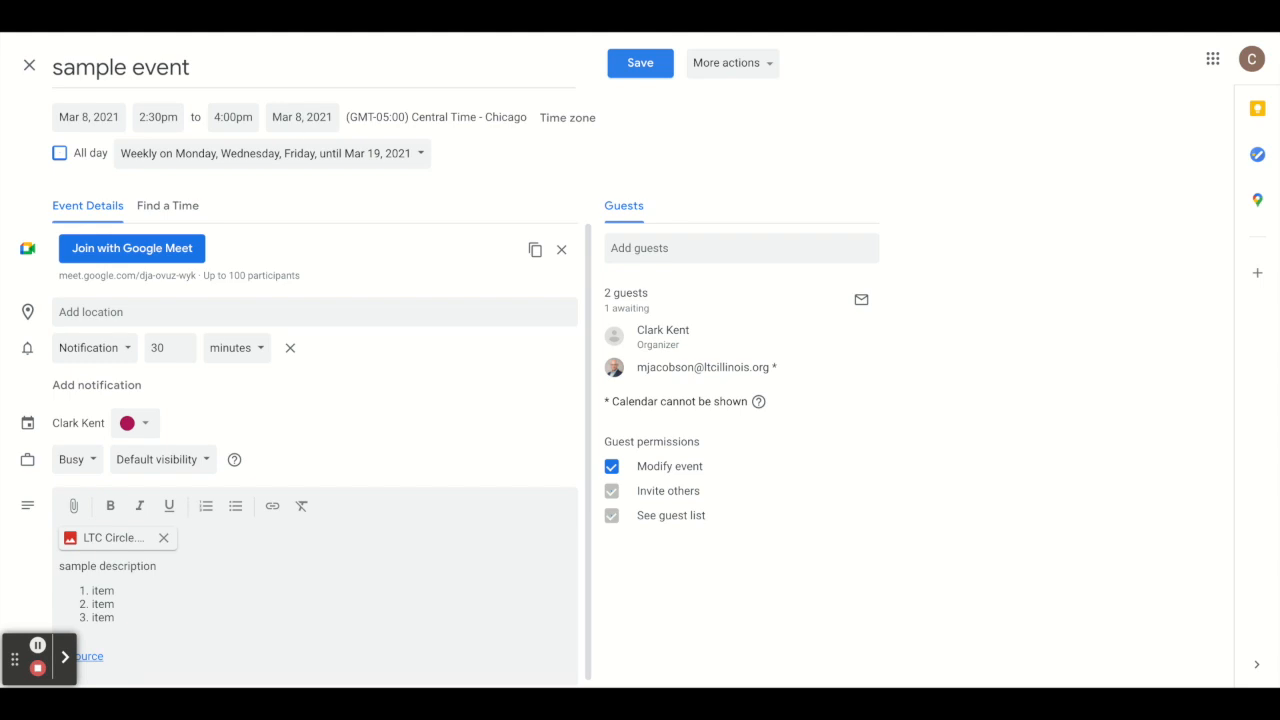
left_click(640, 63)
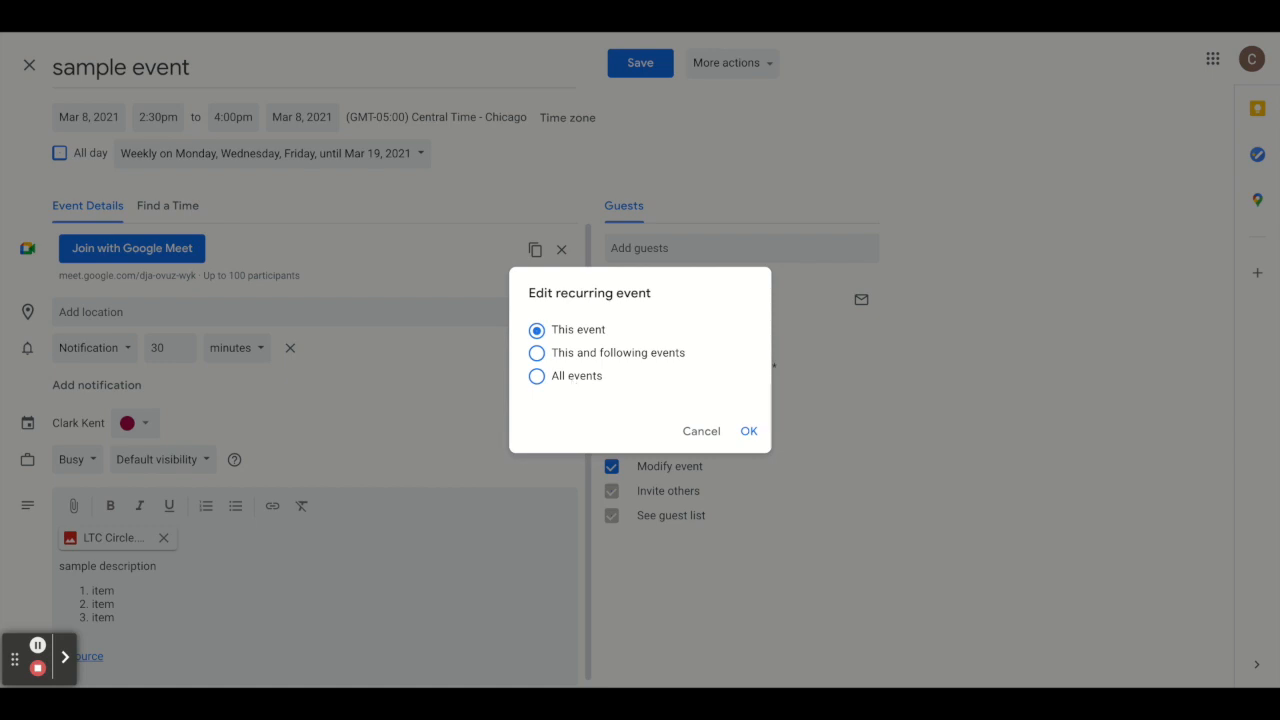
Apply the edits to All events in the recurring series.
left_click(537, 378)
left_click(749, 432)
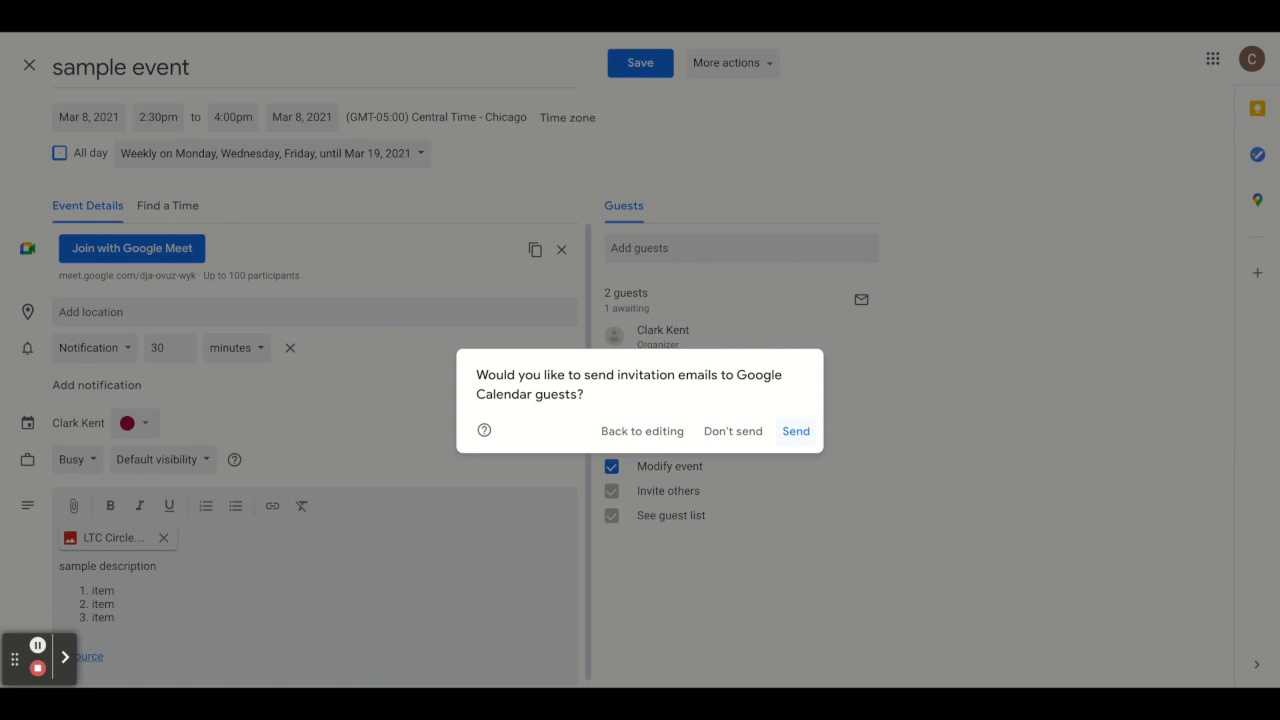
Send the invitation e-mails to the sample event's guests.
left_click(796, 431)
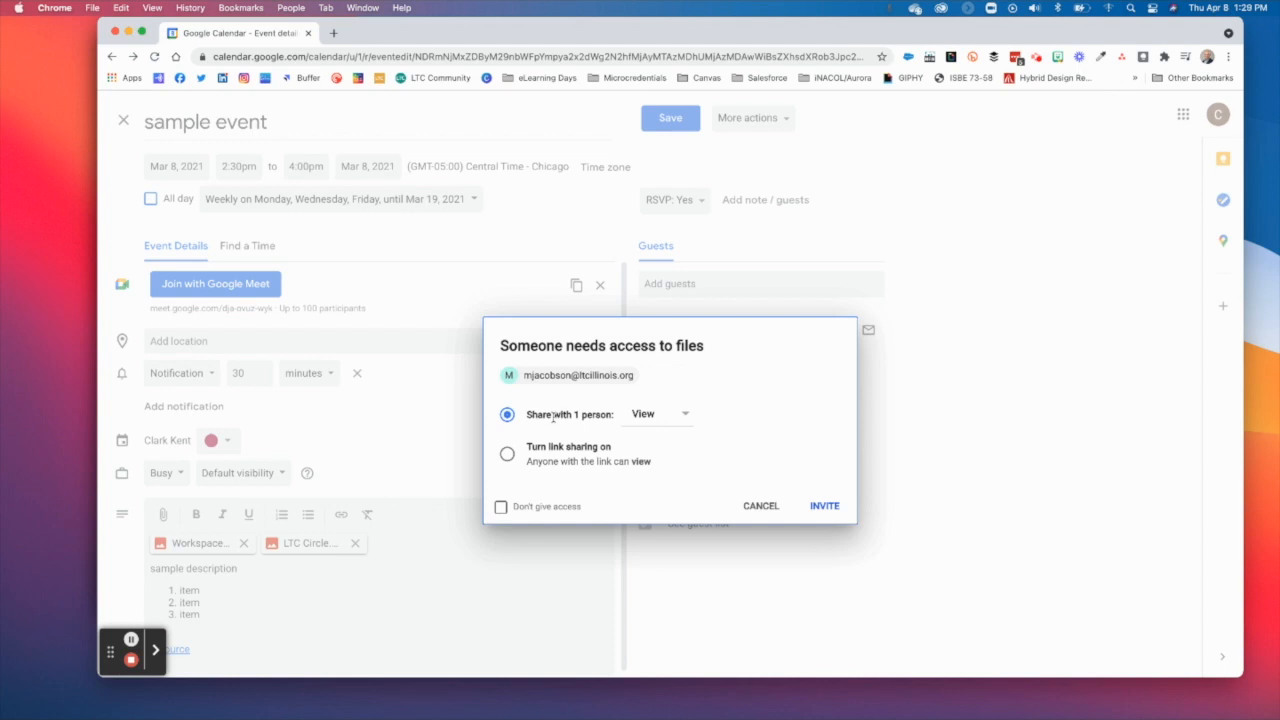
Try Comment and Edit file access for the guest, settling back on View only.
left_click(663, 416)
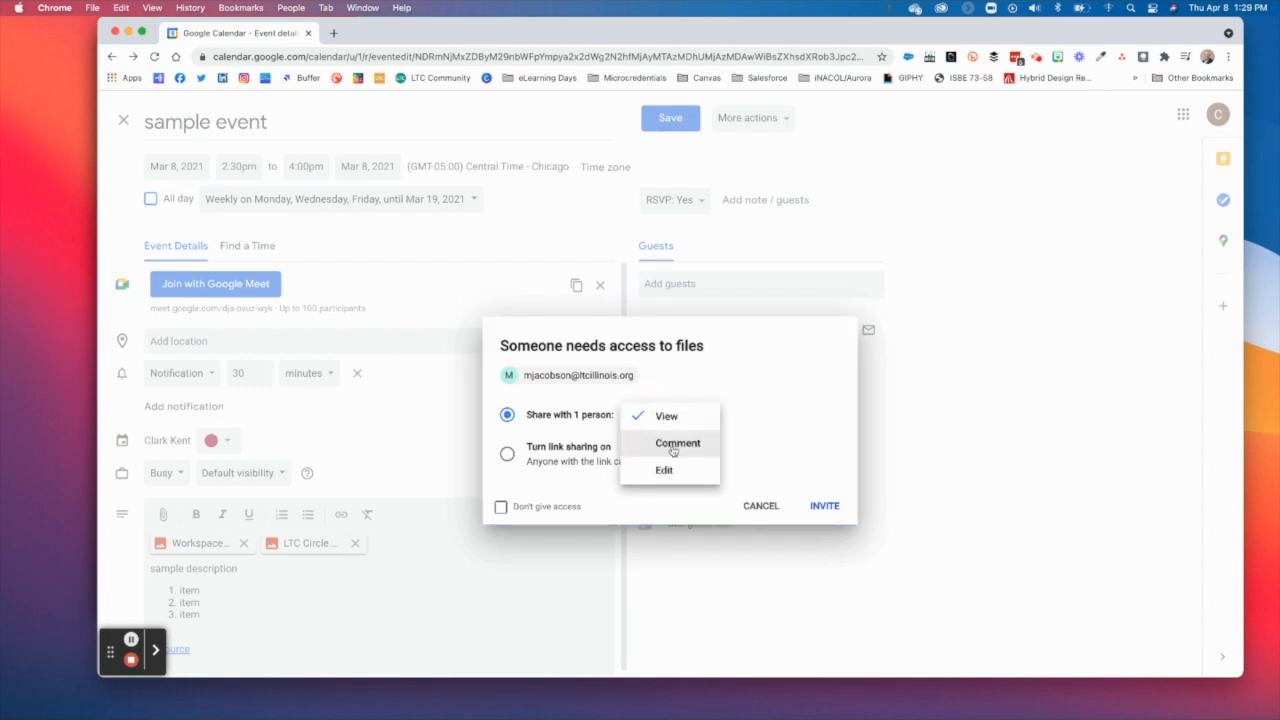
left_click(674, 447)
left_click(677, 417)
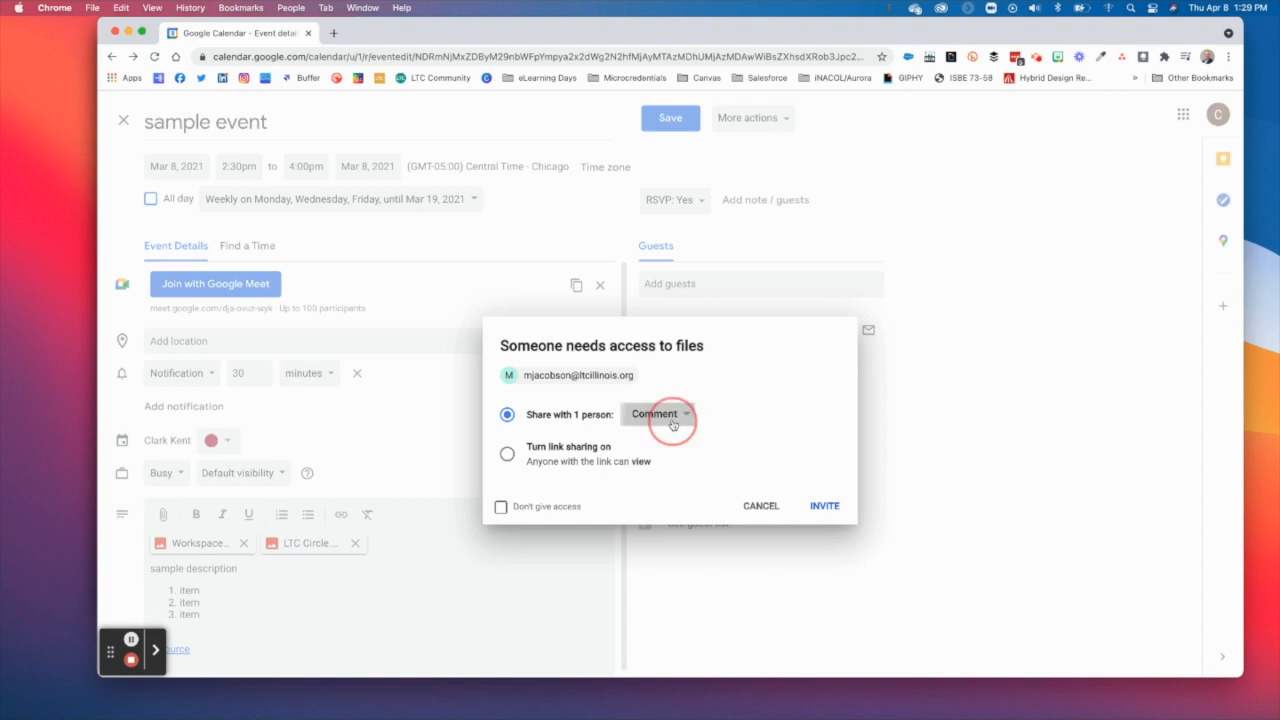
left_click(659, 453)
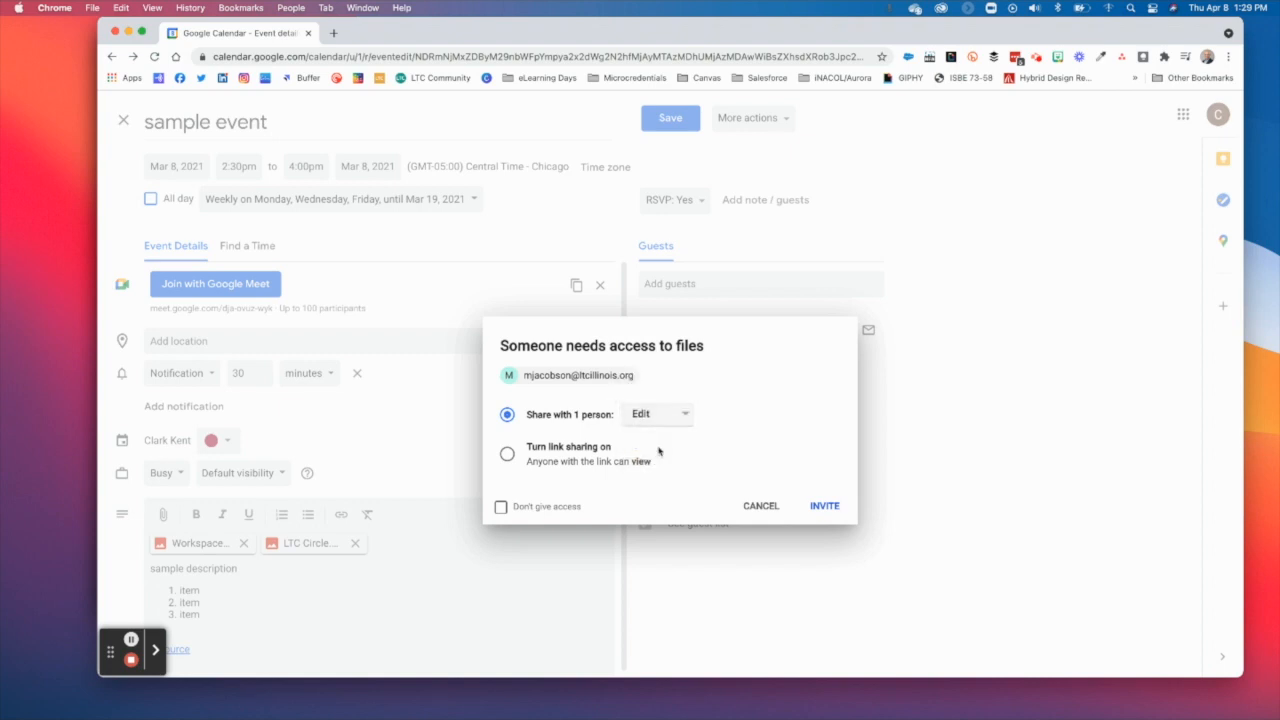
left_click(660, 416)
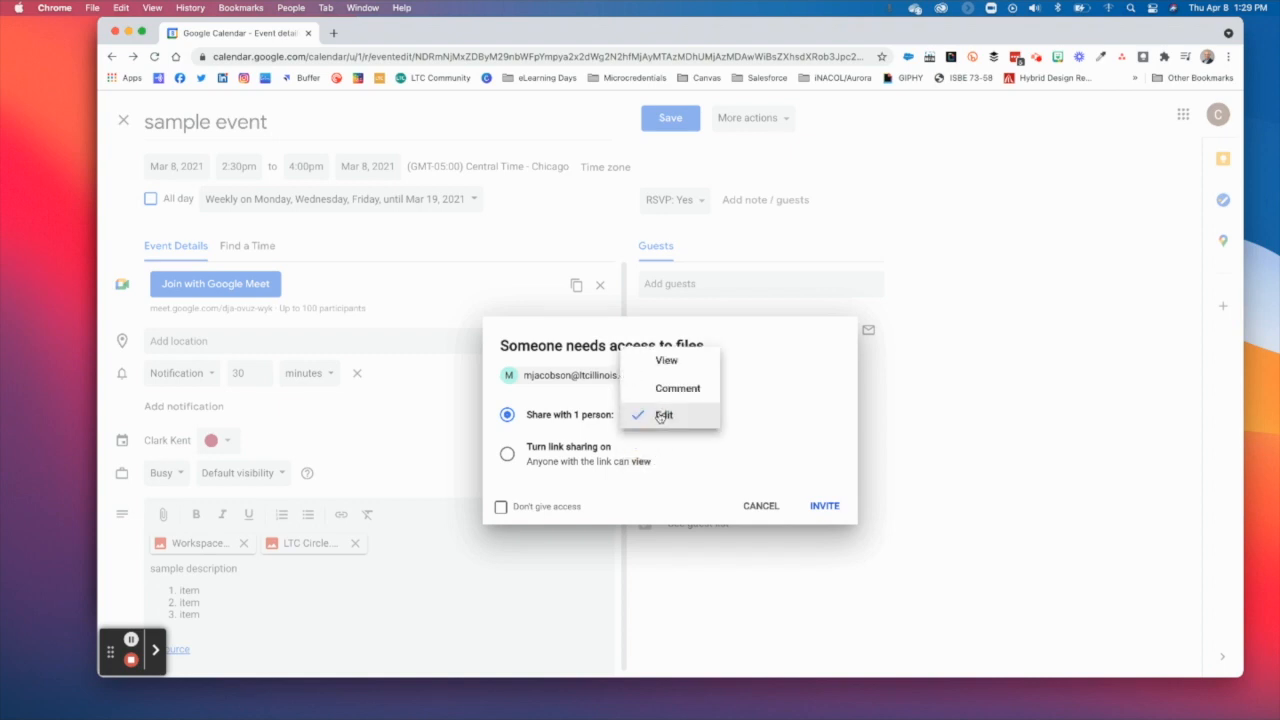
left_click(666, 362)
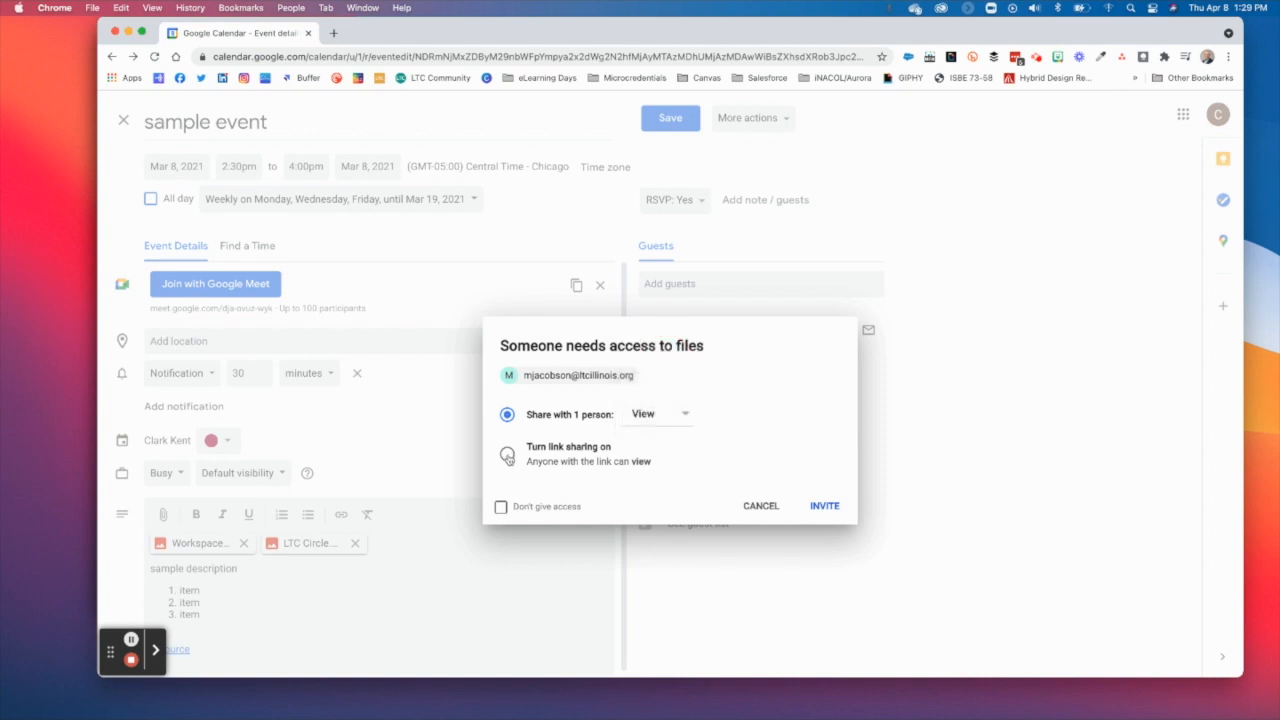
Turn on link sharing for the attached files and send the invite.
left_click(508, 456)
left_click(500, 510)
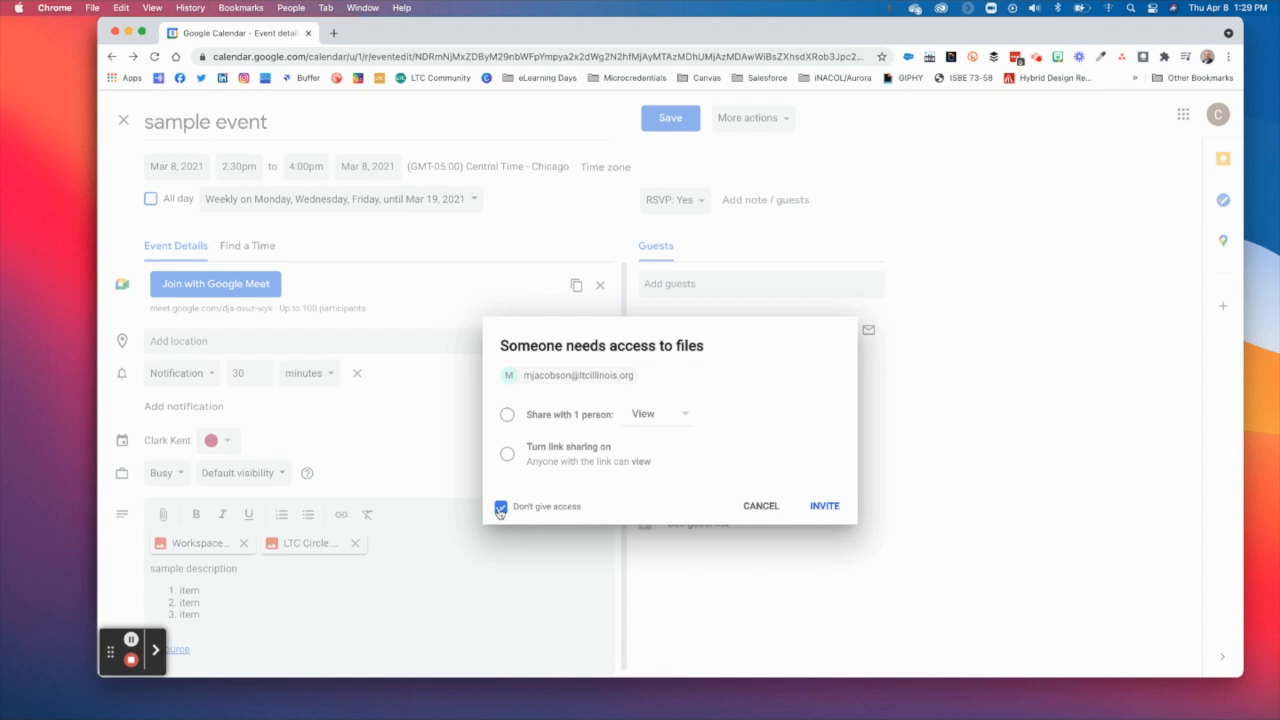
left_click(507, 455)
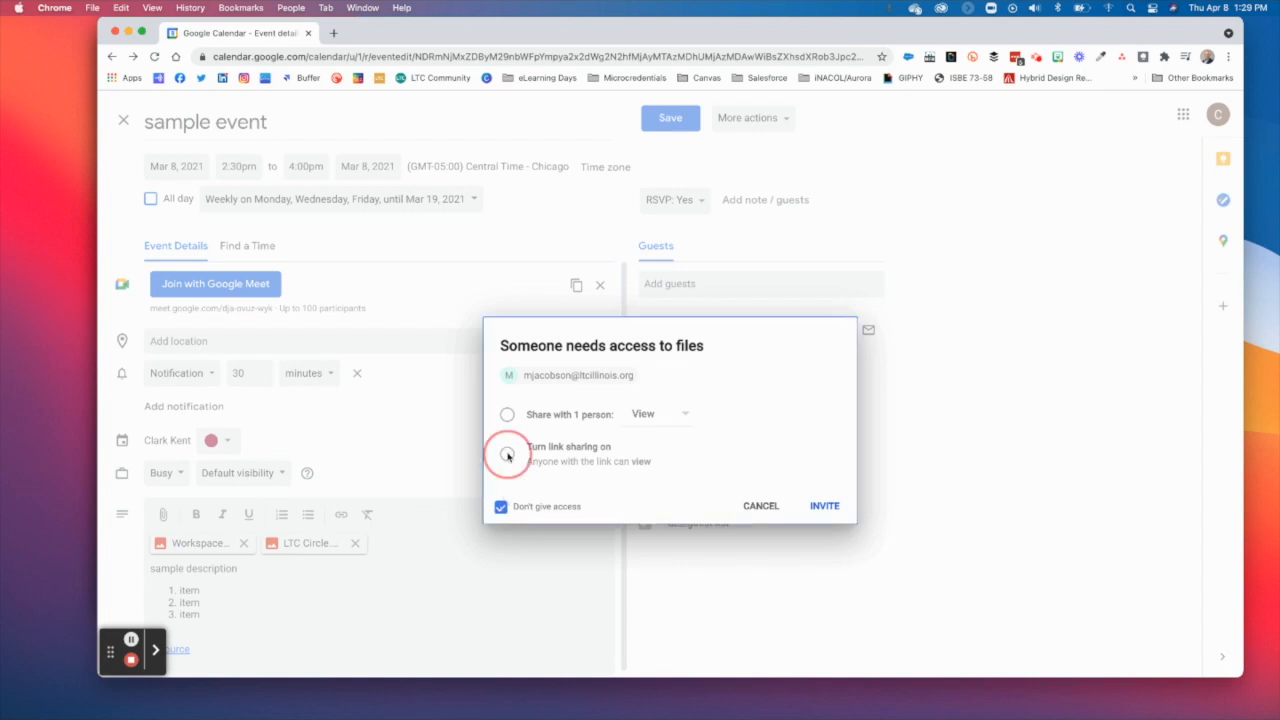
left_click(501, 507)
left_click(508, 455)
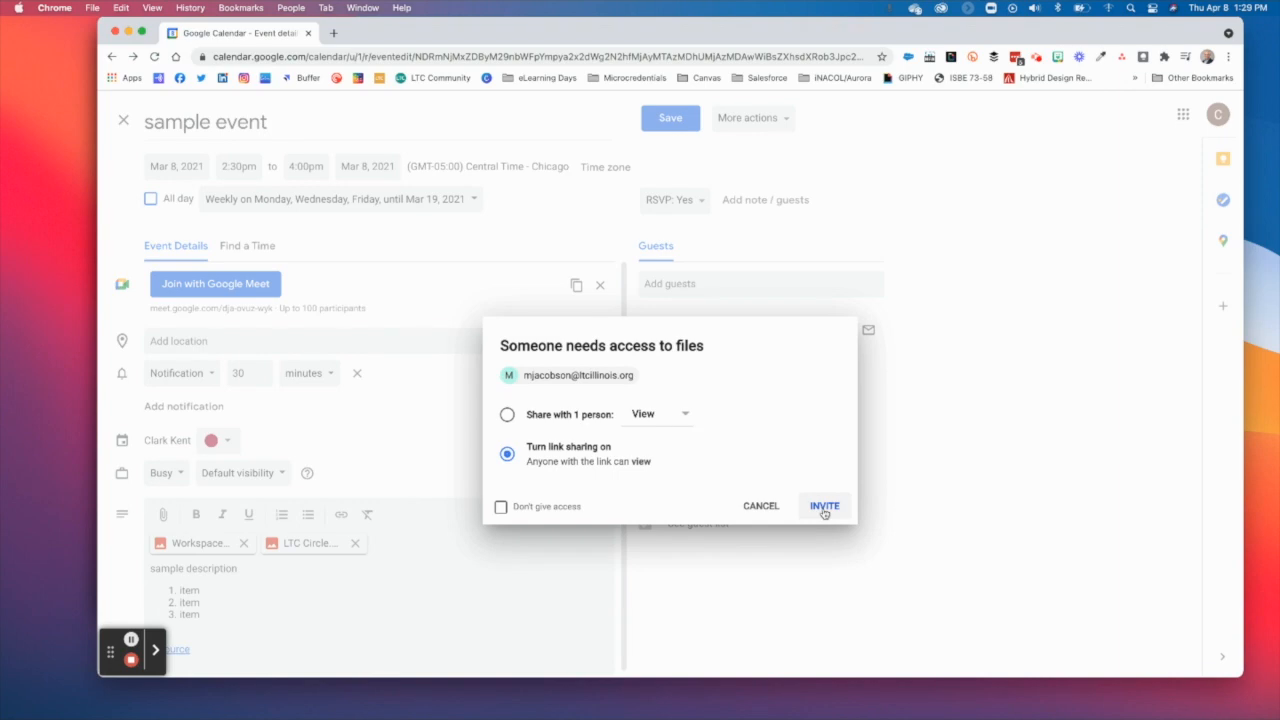
left_click(824, 507)
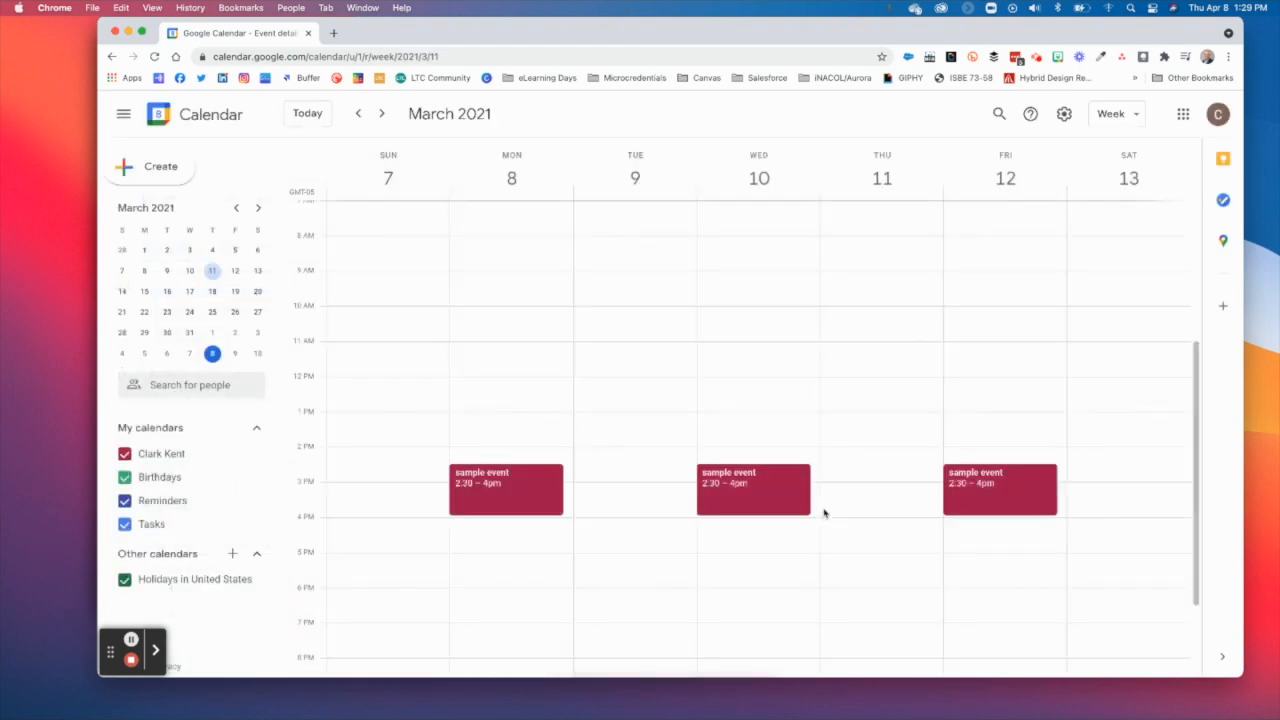